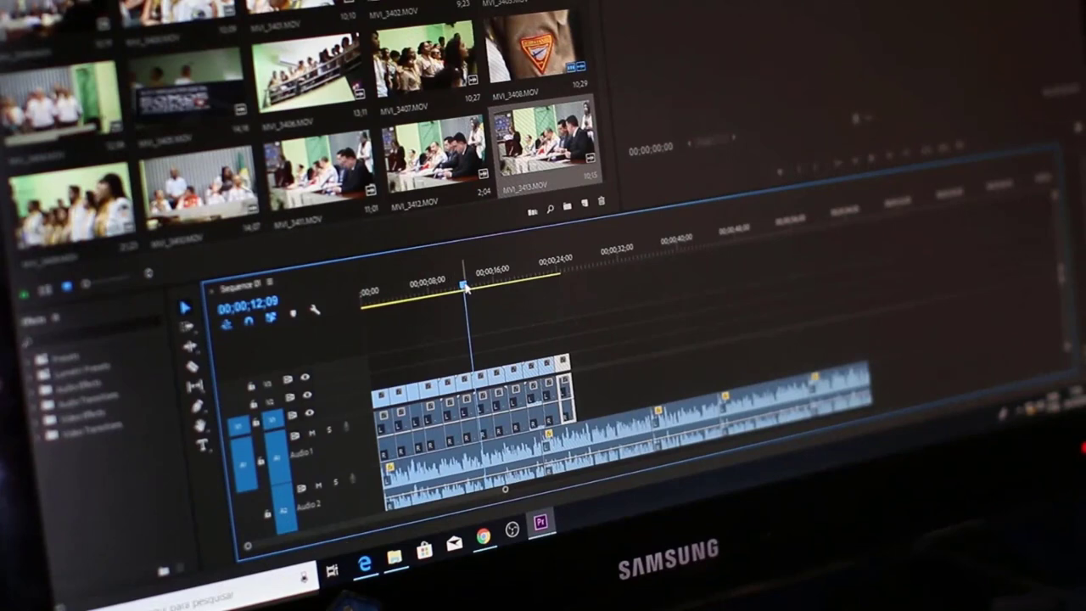
Step: Show the 77.jpg Video Requirements chart of aspect ratios, from 16:9 to 9:16, in Photos
drag(464, 286, 554, 273)
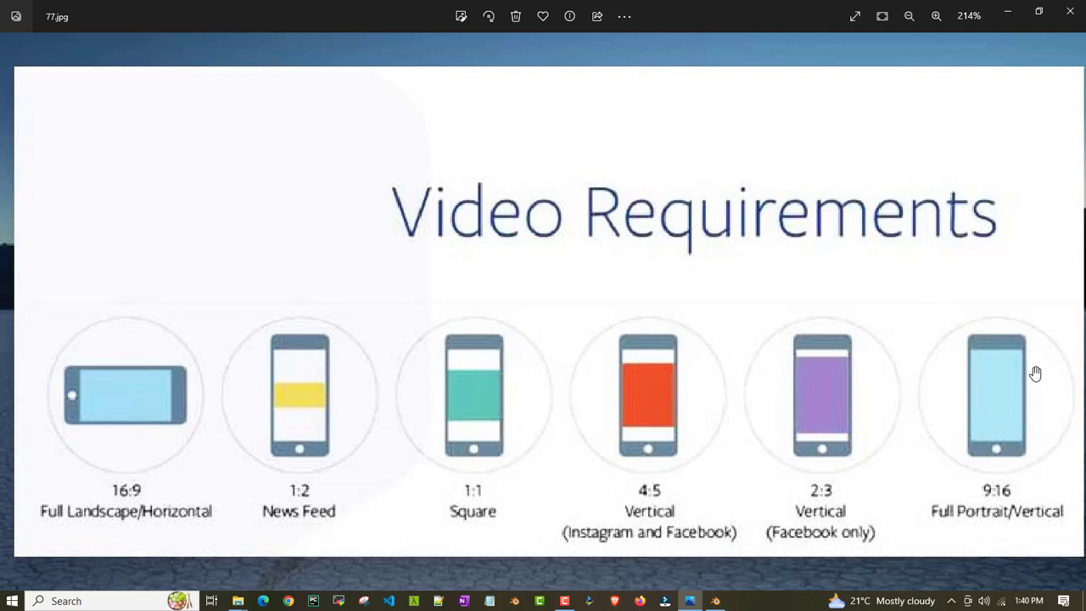
Step: Minimize Photos to reveal Blender's empty 1920×1080, 24 fps Video Editing workspace
click(1008, 11)
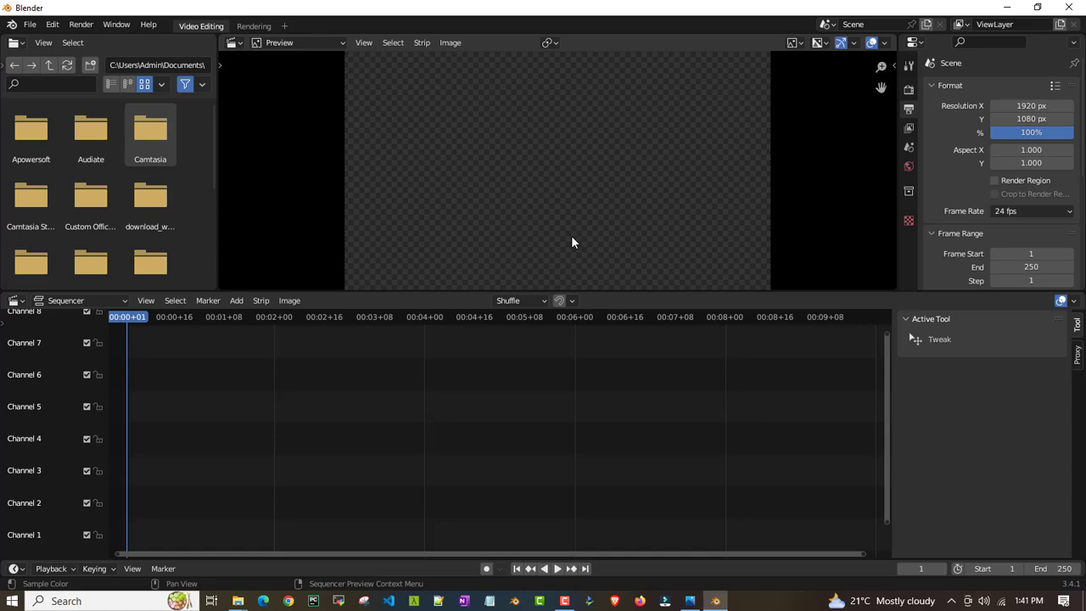
Step: Drop the pexels-ambientnature waterfall video from Sample Videos into the sequencer and fit all strips in view
mouse_move(239, 601)
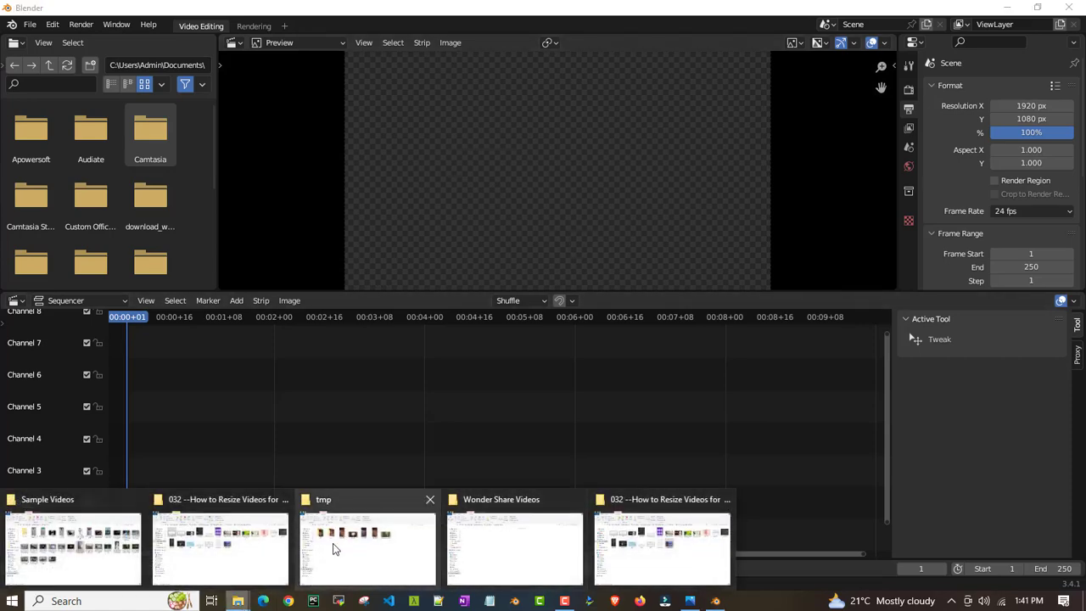
click(72, 548)
click(987, 175)
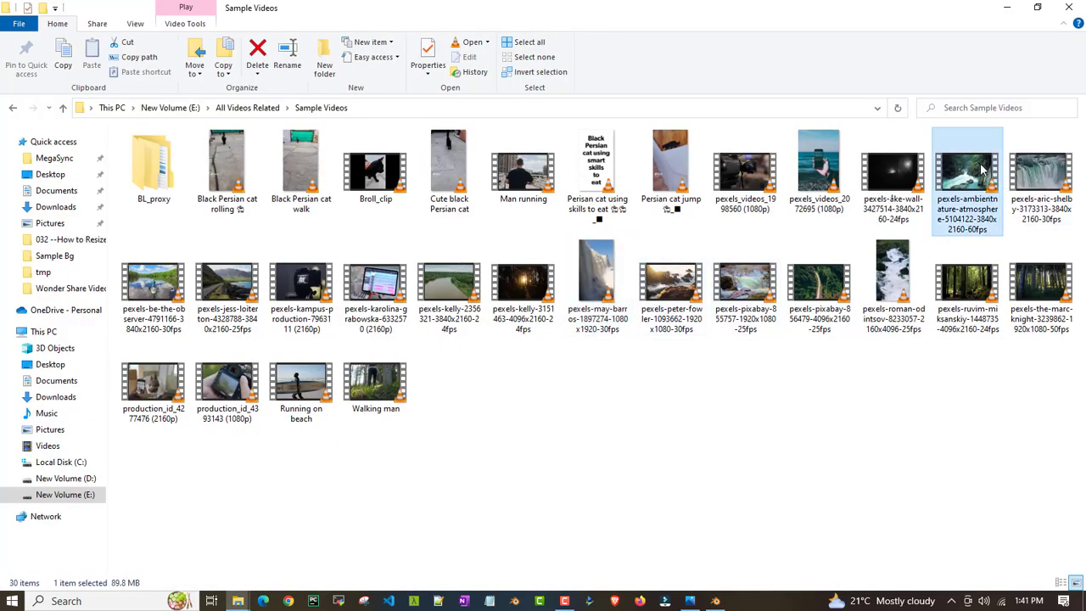
drag(982, 169, 562, 417)
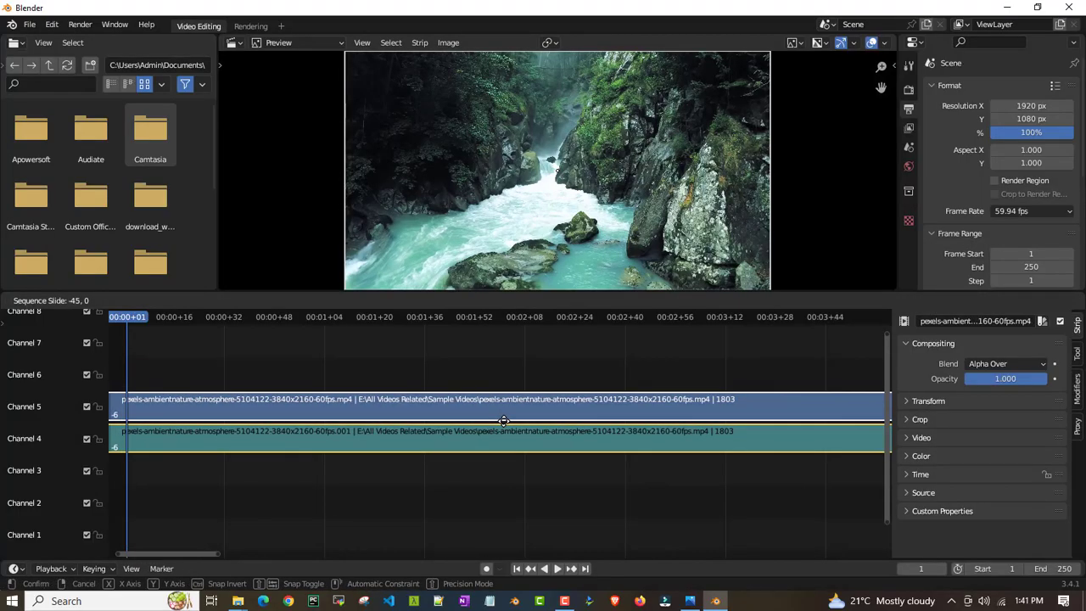
click(522, 424)
key(Home)
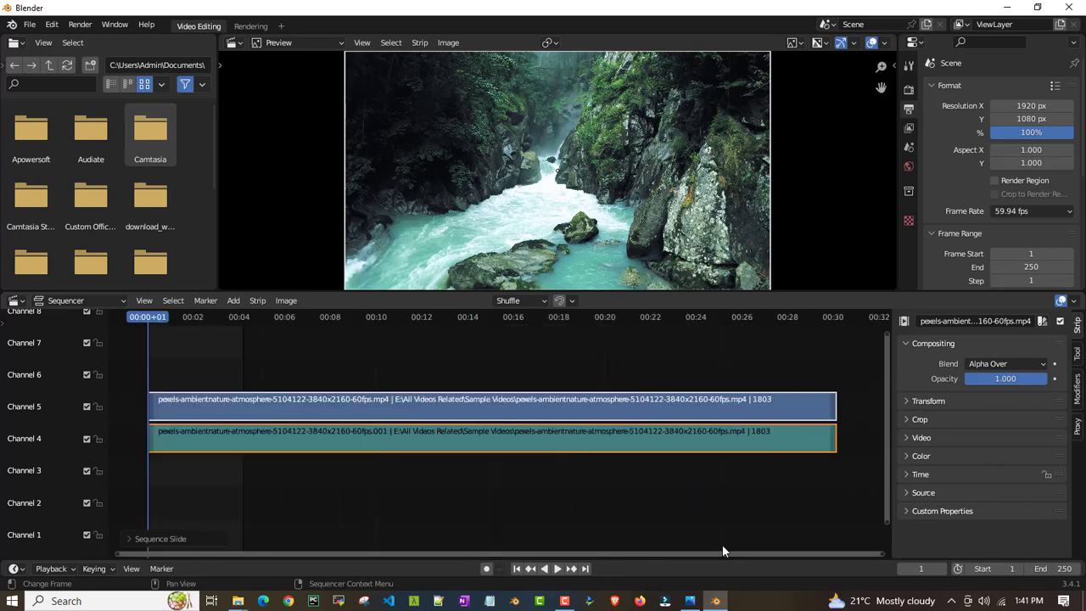
Step: Select the channel 5 video strip and set the preview range to the strips
click(507, 414)
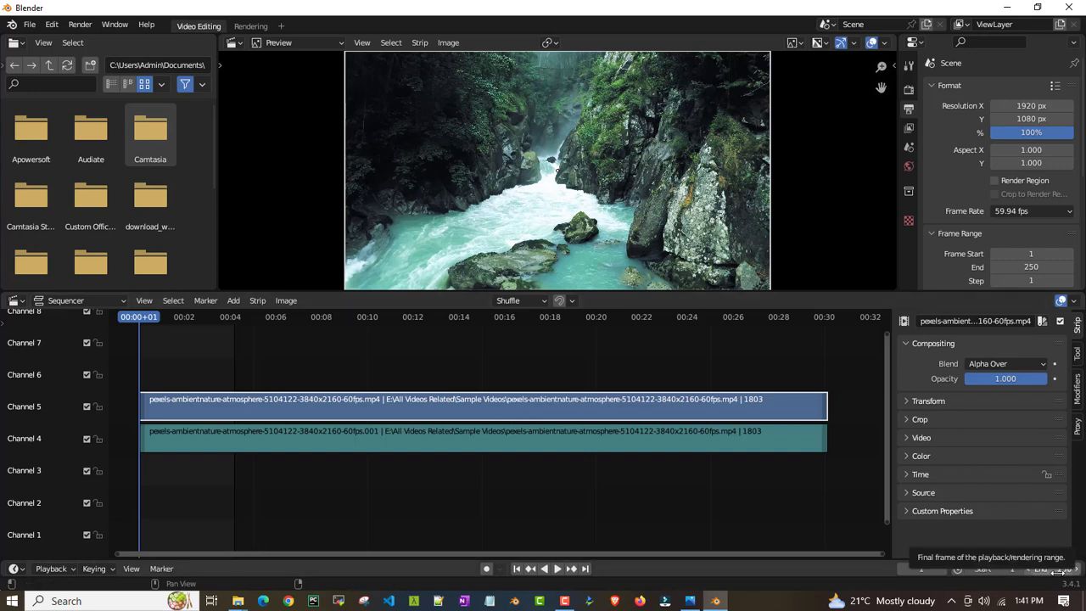
right_click(735, 404)
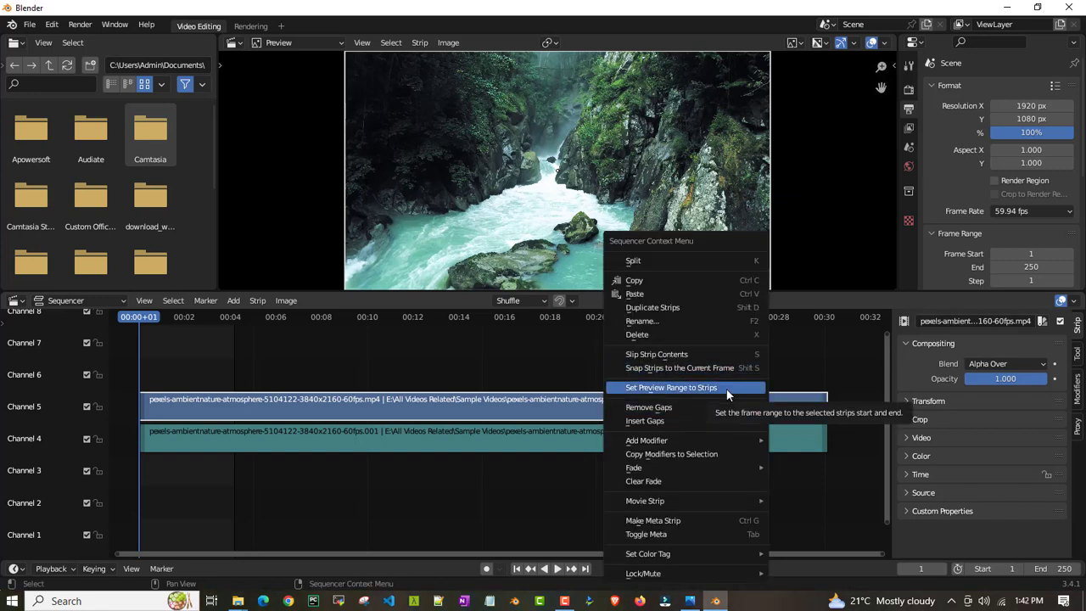
click(670, 387)
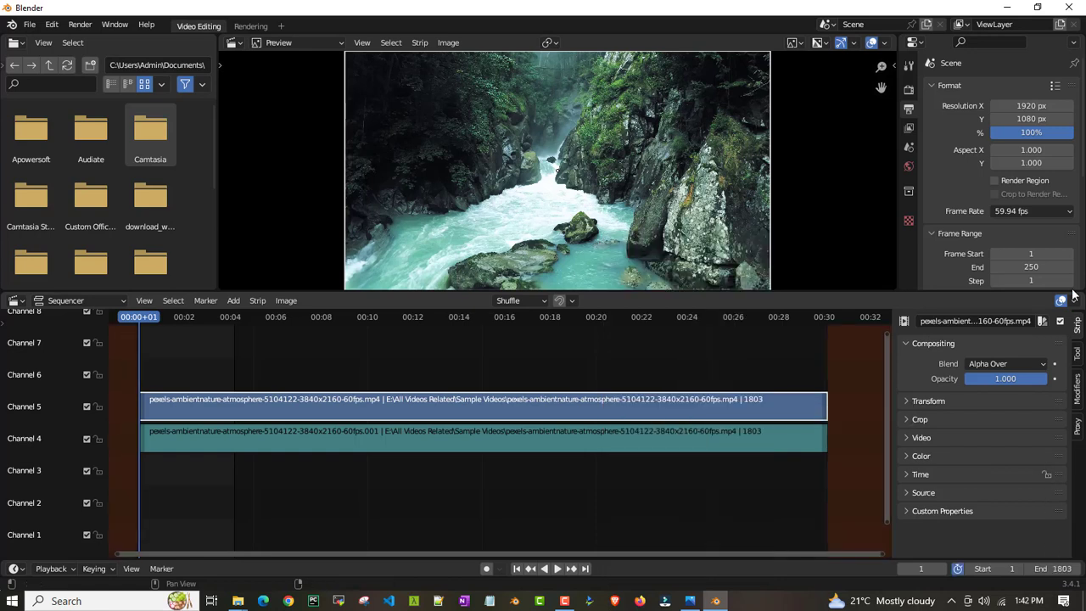
Step: Set the scene's Frame Range End to 1803
click(1031, 267)
text(1803)
key(Return)
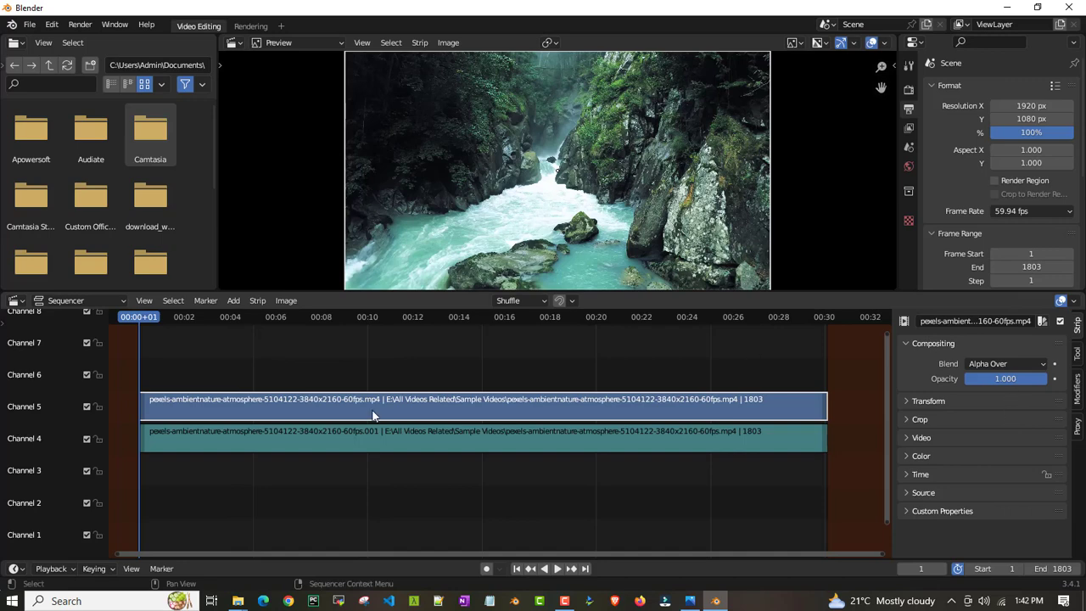
click(559, 570)
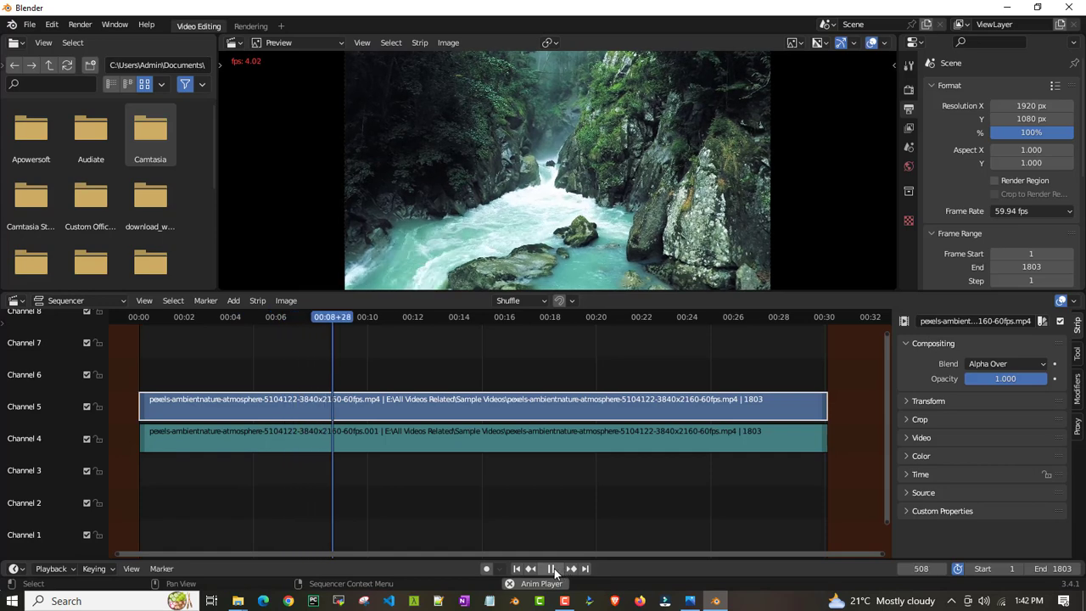
click(552, 570)
drag(343, 323, 140, 325)
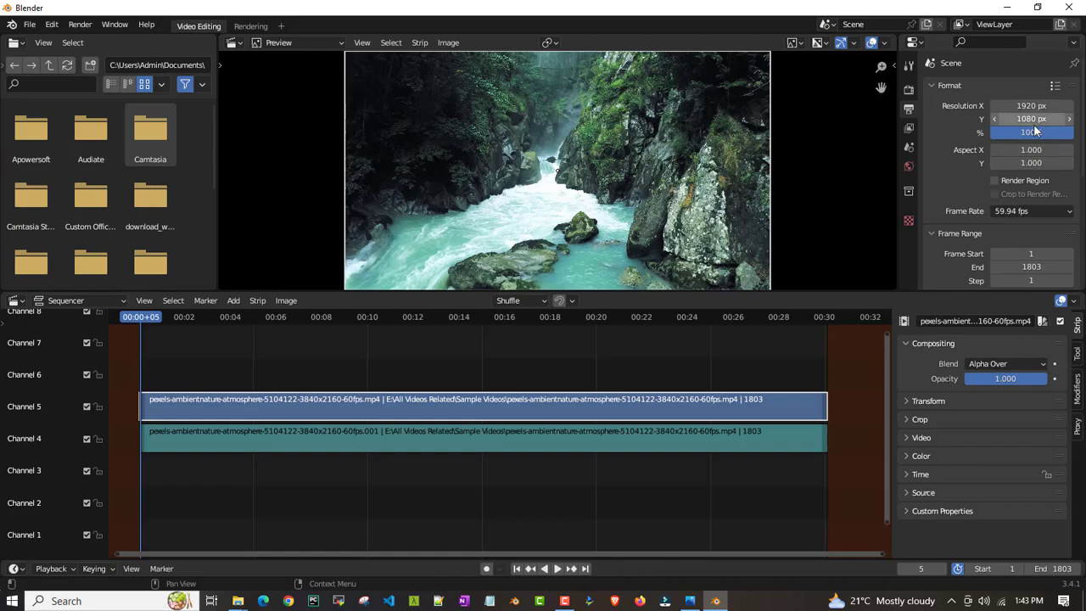
key(alt+Tab)
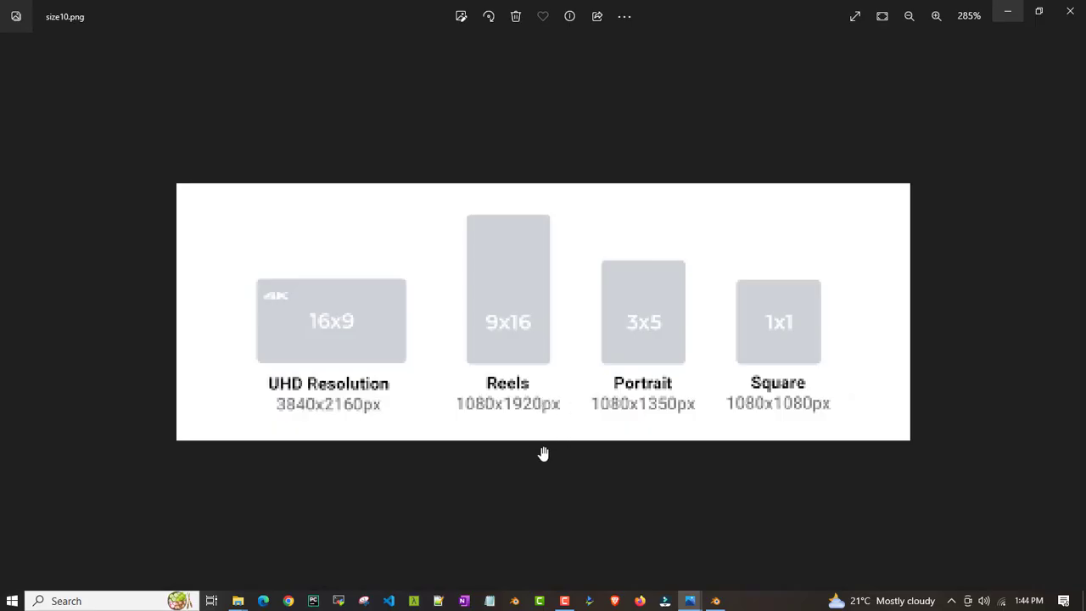
scroll(592, 433, down, 2)
scroll(591, 433, down, 2)
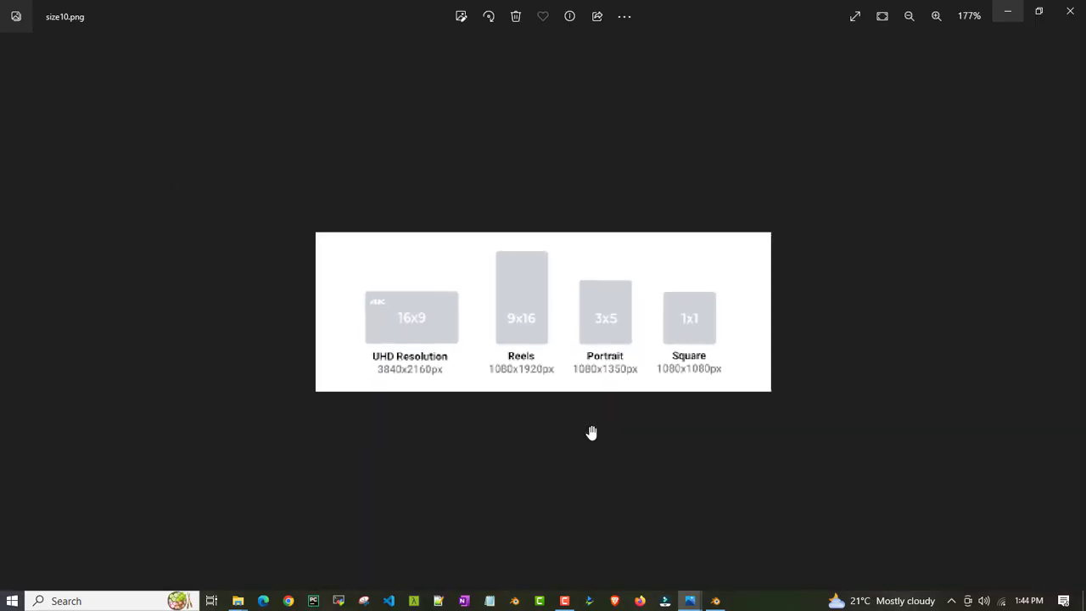
key(Right)
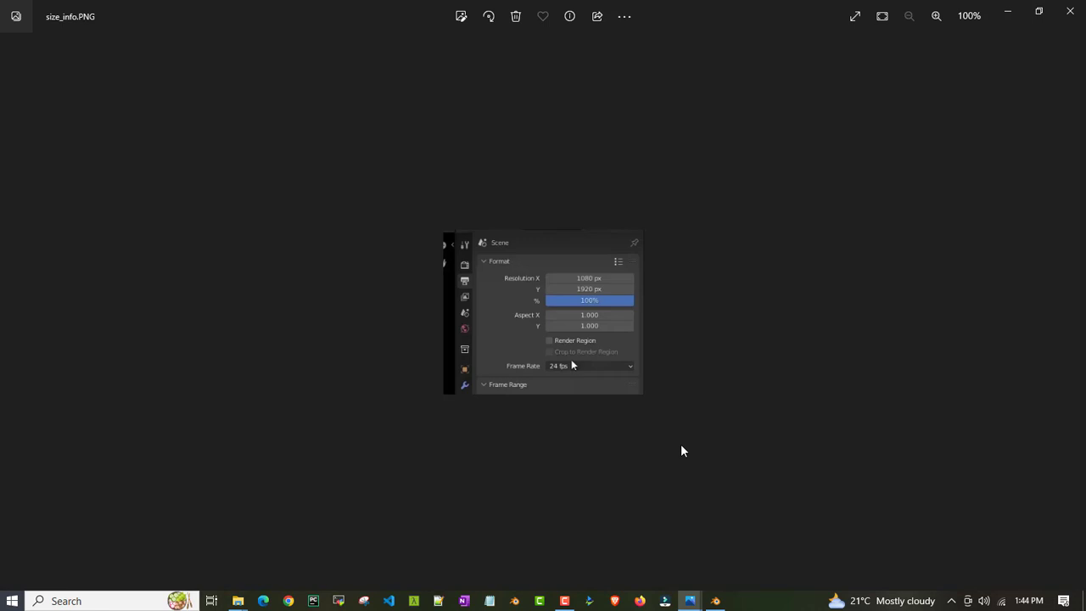
click(660, 549)
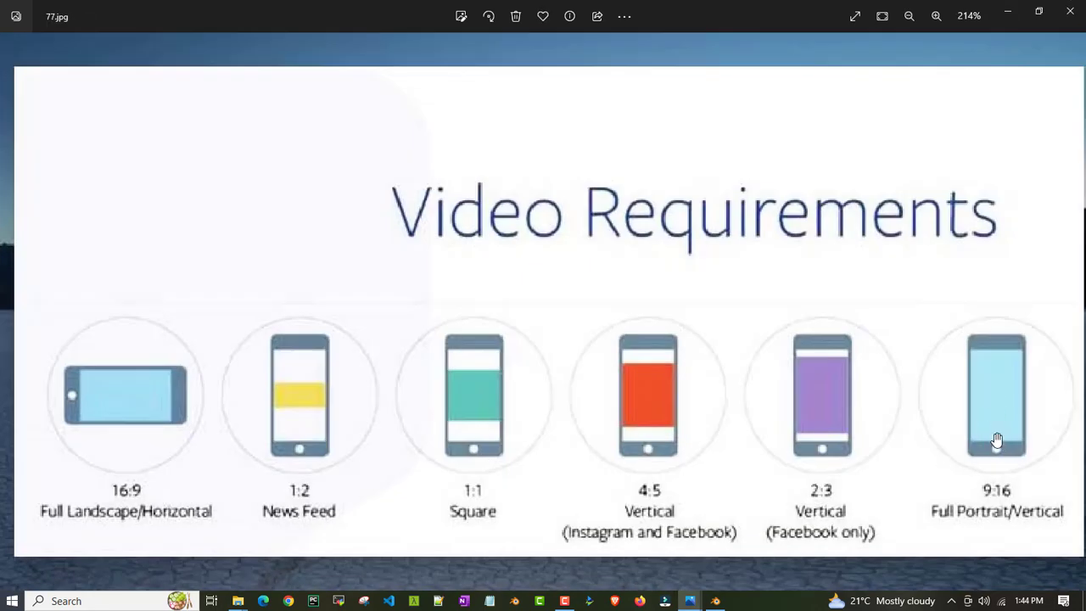
click(1007, 11)
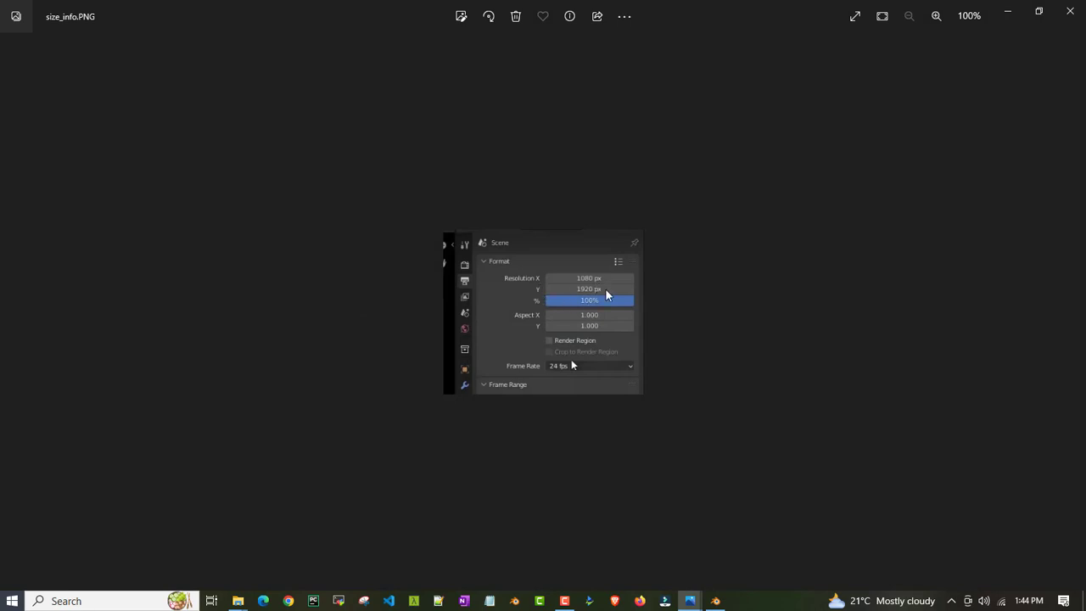
Step: Back in Blender, set the output resolution to 1080 × 1920 px for a portrait frame
click(726, 601)
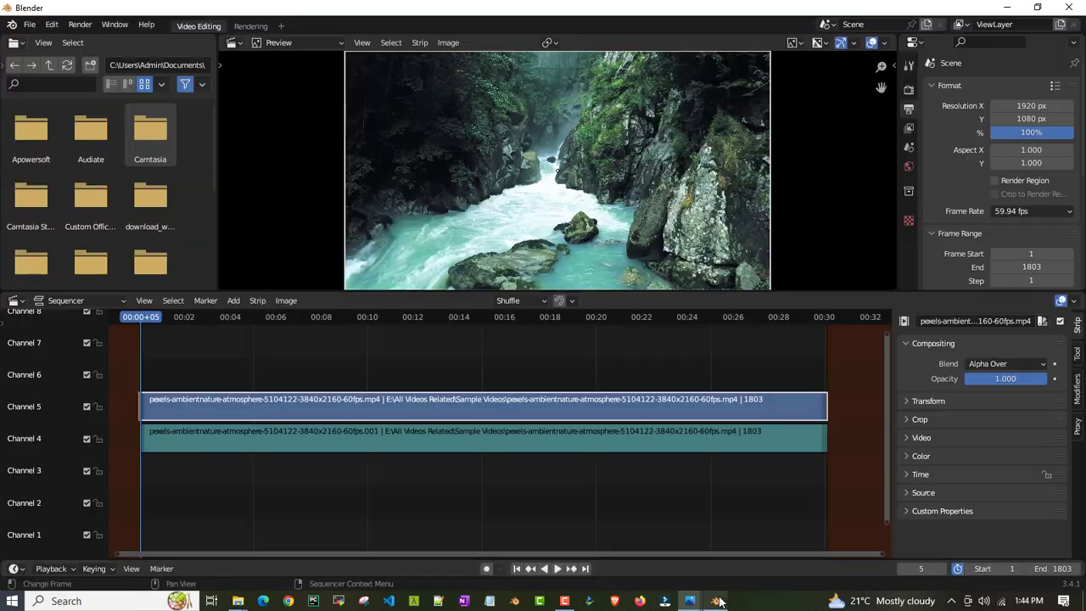
click(1031, 105)
text(1080)
key(Tab)
text(1)
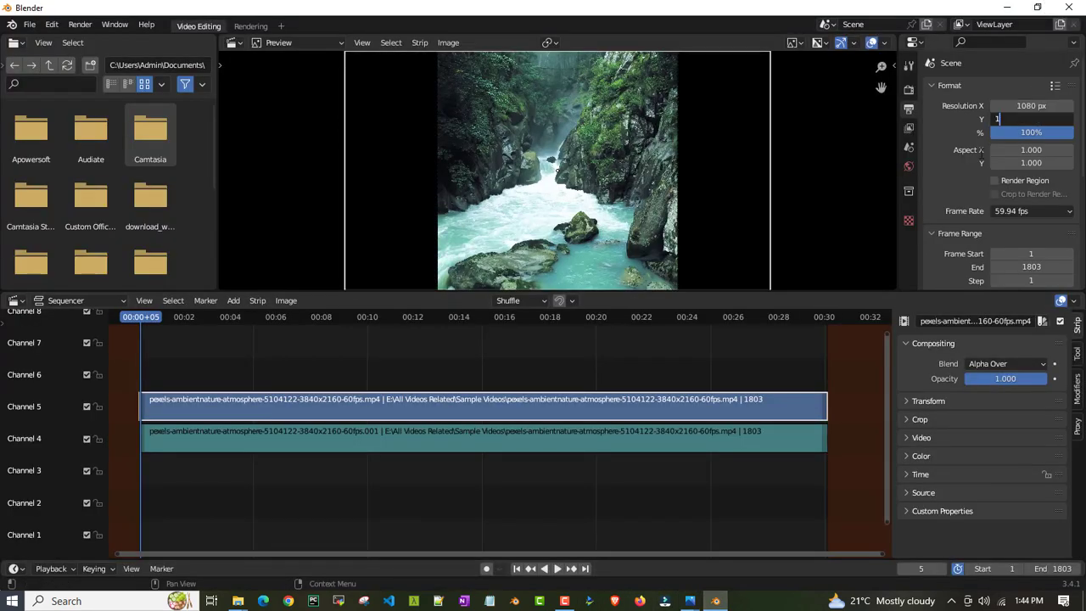
text(920)
key(Return)
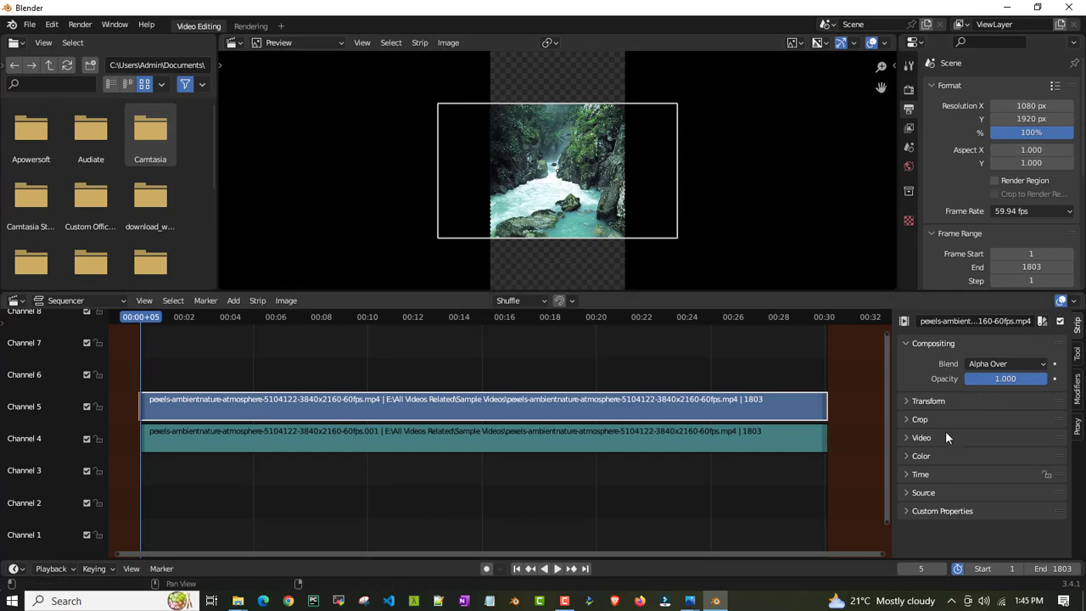
Step: Expand the strip's Transform panel and step Scale X down to 0.290
click(906, 401)
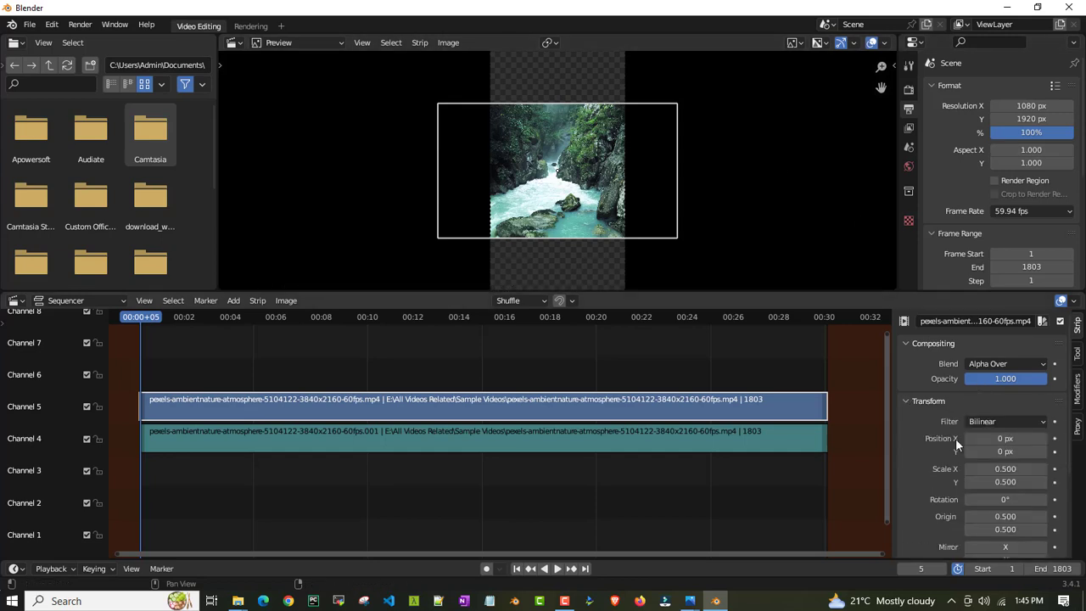
scroll(955, 438, down, 1)
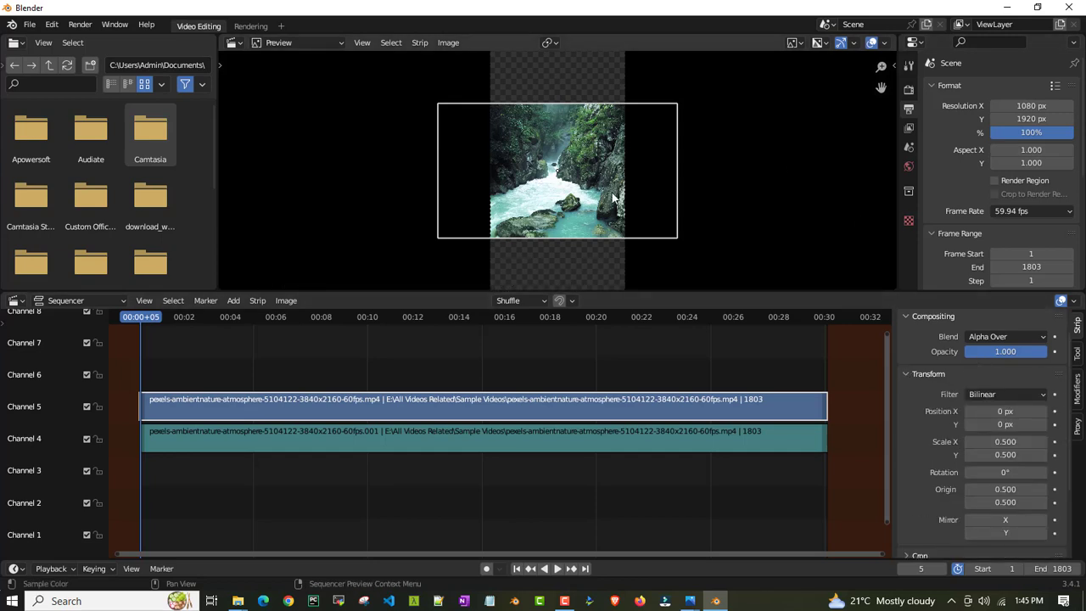
click(1044, 442)
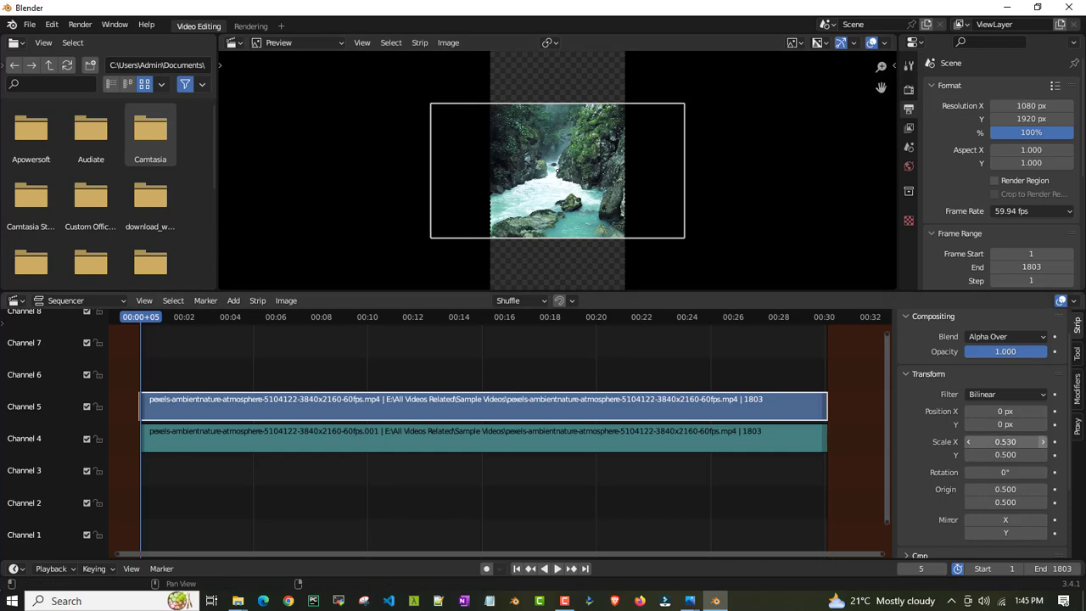
click(1043, 441)
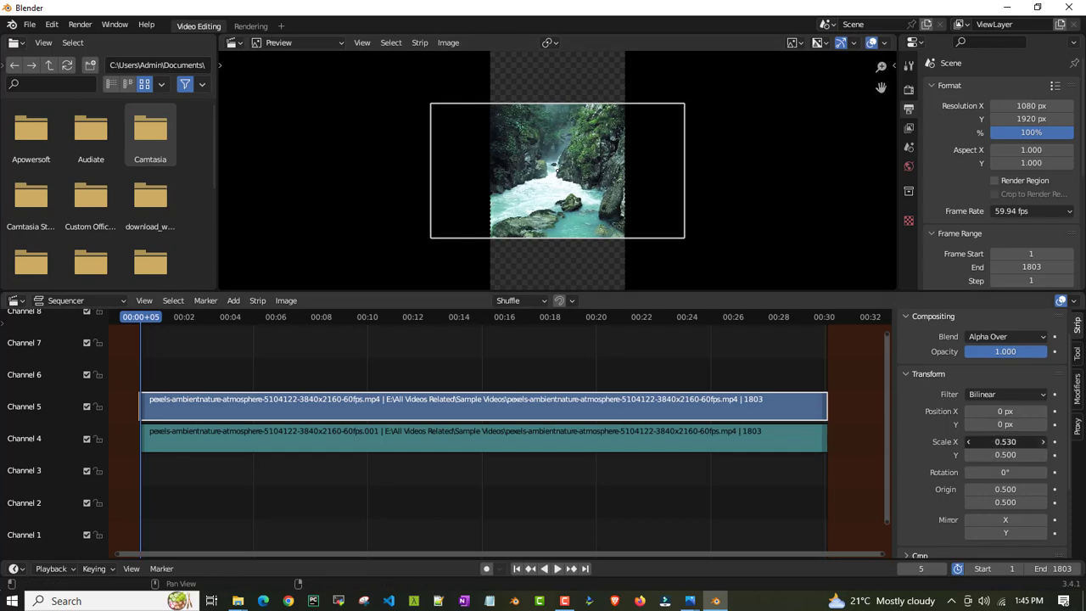
click(1043, 441)
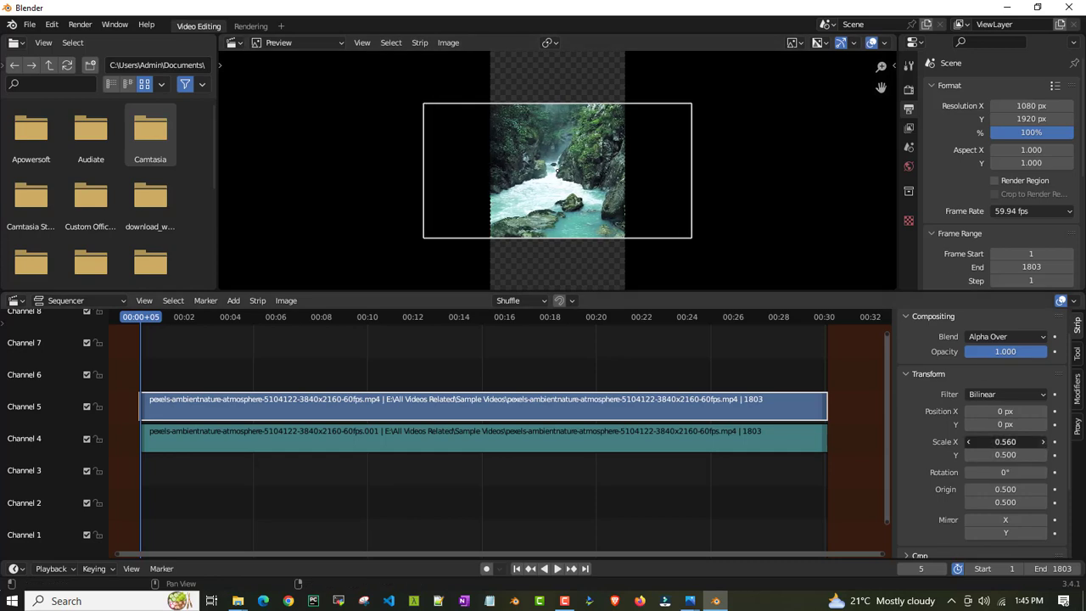
click(969, 442)
click(969, 441)
click(970, 441)
click(970, 441)
click(970, 442)
click(969, 441)
click(969, 441)
click(969, 441)
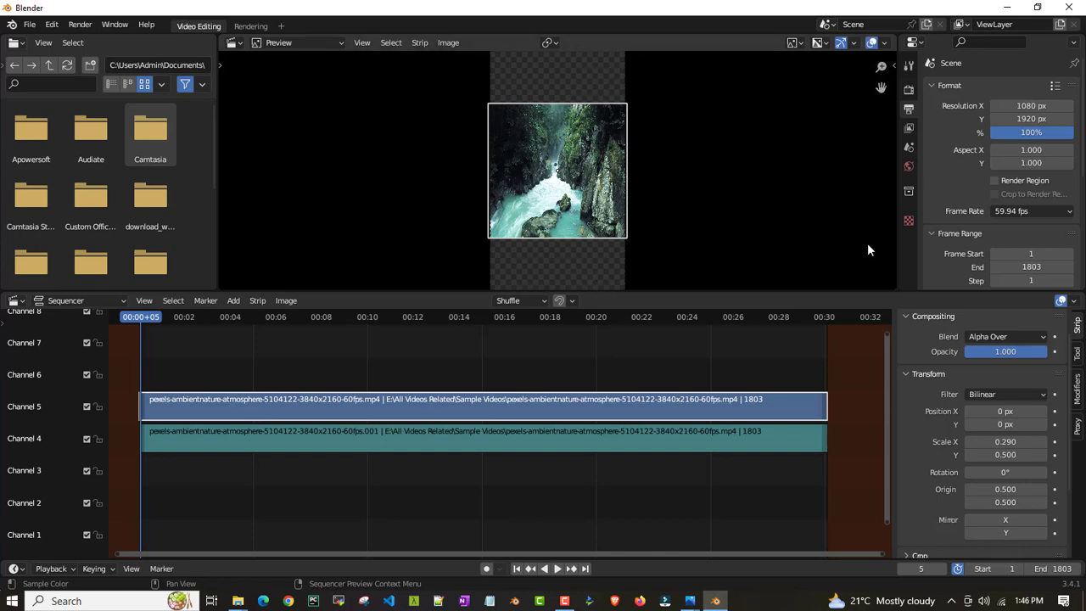
Step: Stretch Scale Y to 0.890, preview the playback, then switch to the Photos chart
click(1044, 456)
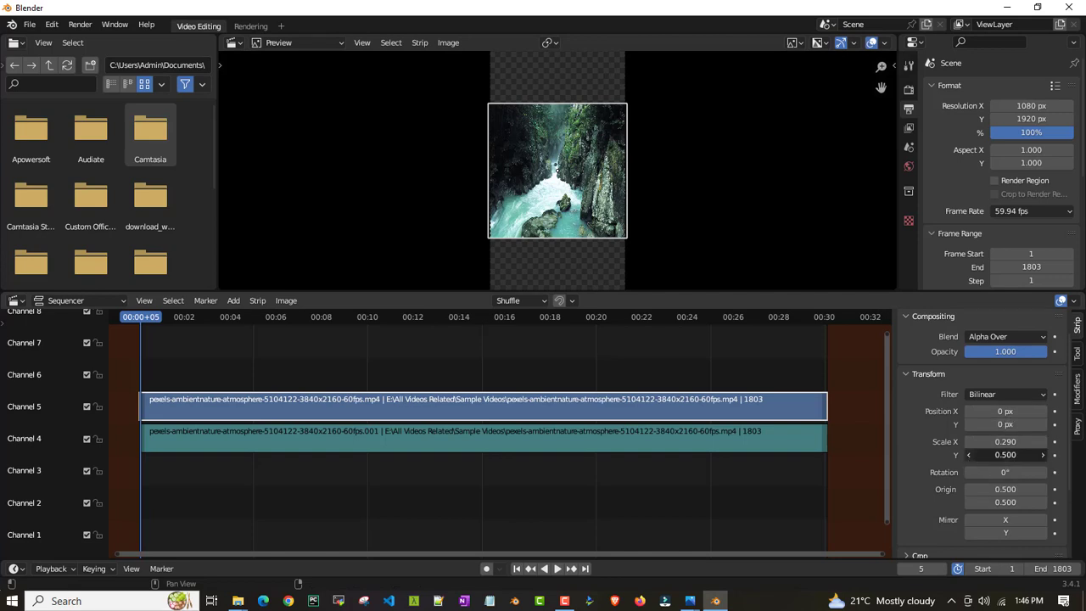
drag(1044, 455, 1076, 456)
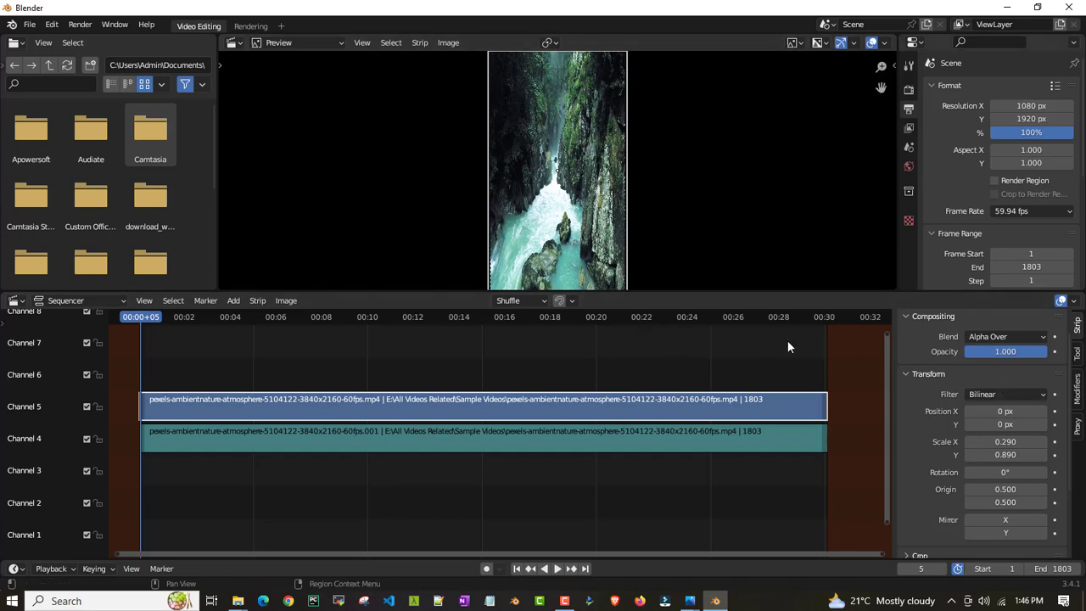
click(554, 569)
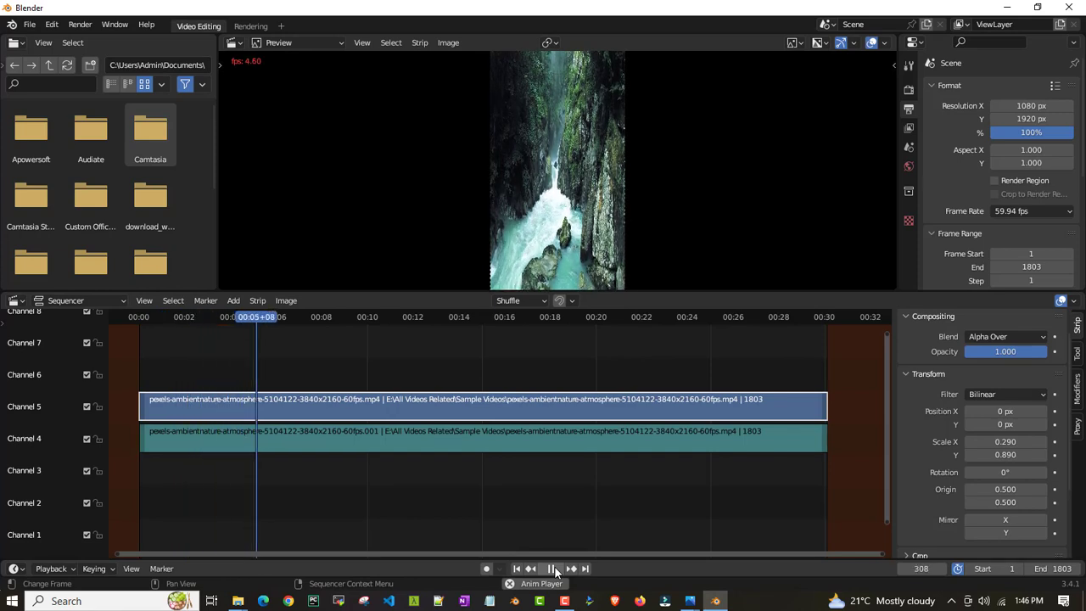
key(alt+Tab)
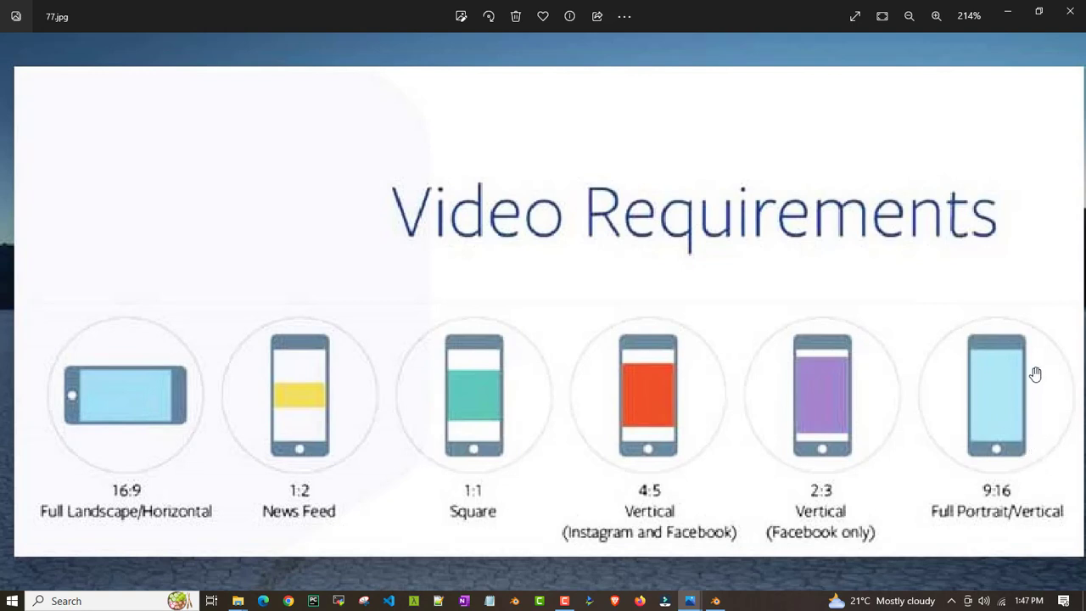
Step: Return from the aspect-ratio chart to the Blender video editor
click(1070, 11)
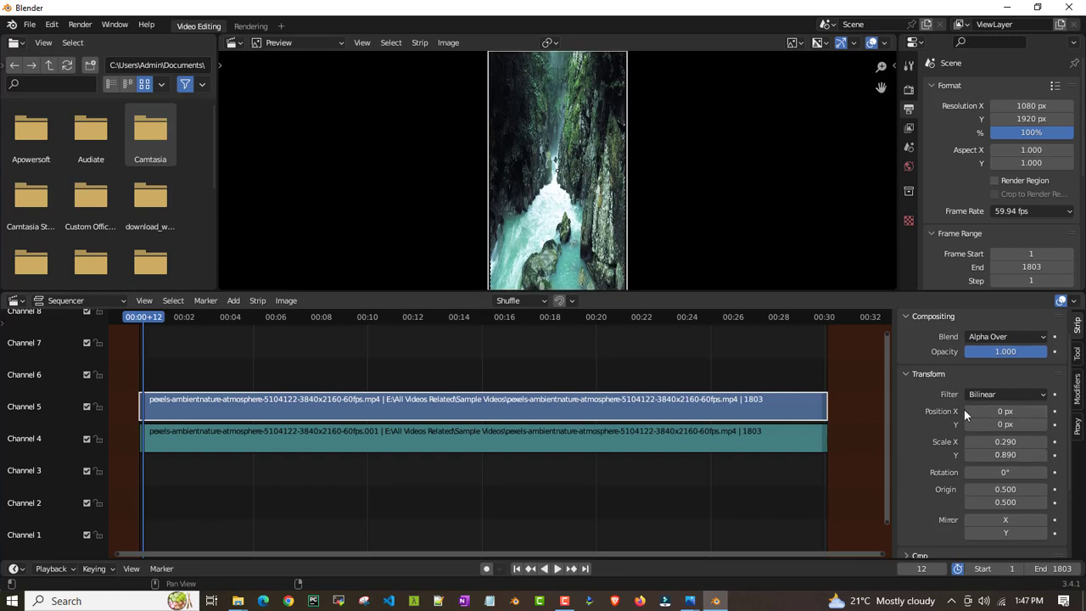
Step: Offset the strip to Position X 303 px and widen Scale X to 0.620
drag(969, 410, 1003, 411)
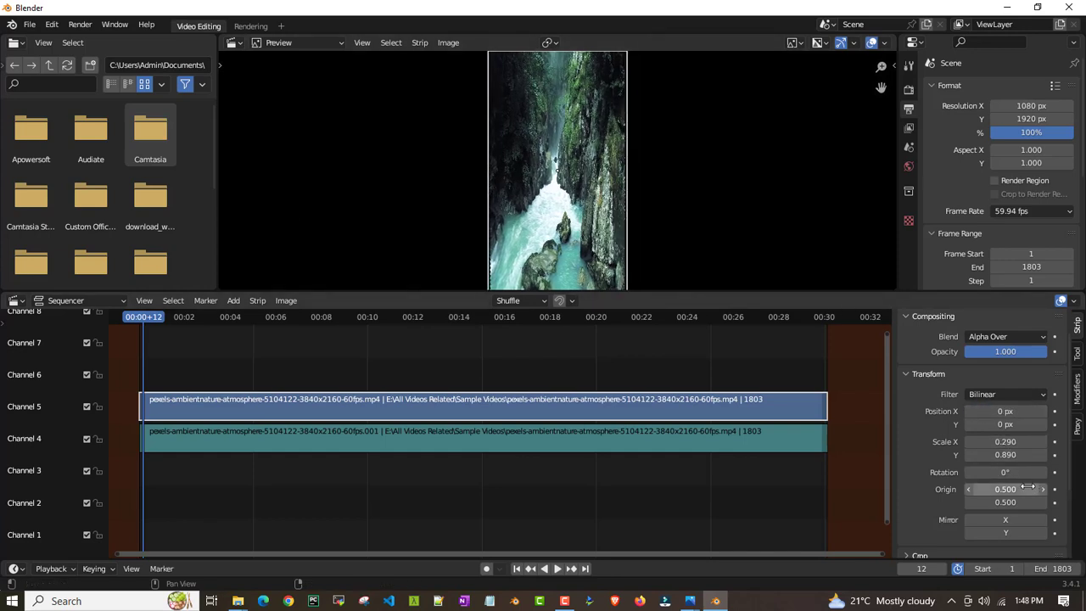
drag(1027, 442, 1043, 413)
click(558, 570)
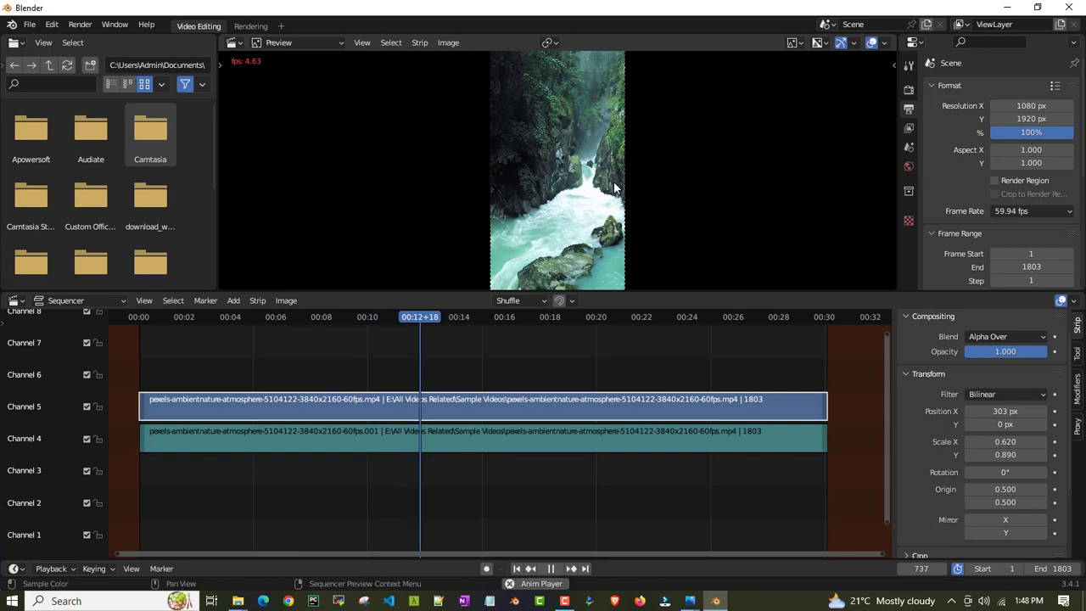
key(space)
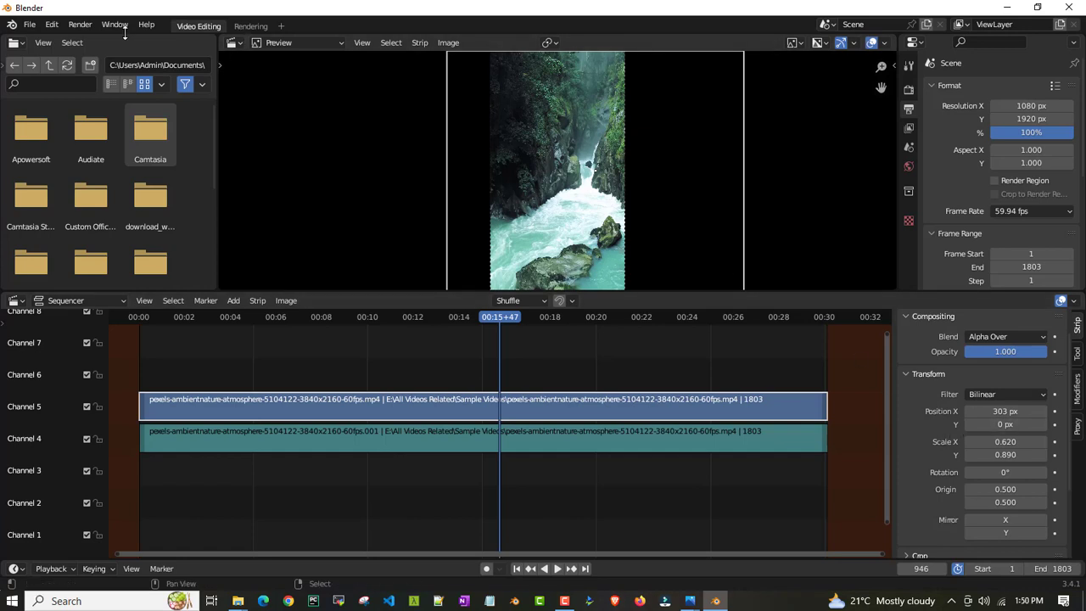
Step: Render the animation and play the resulting 0001-1803.mp4 from the tmp folder in VLC
click(80, 24)
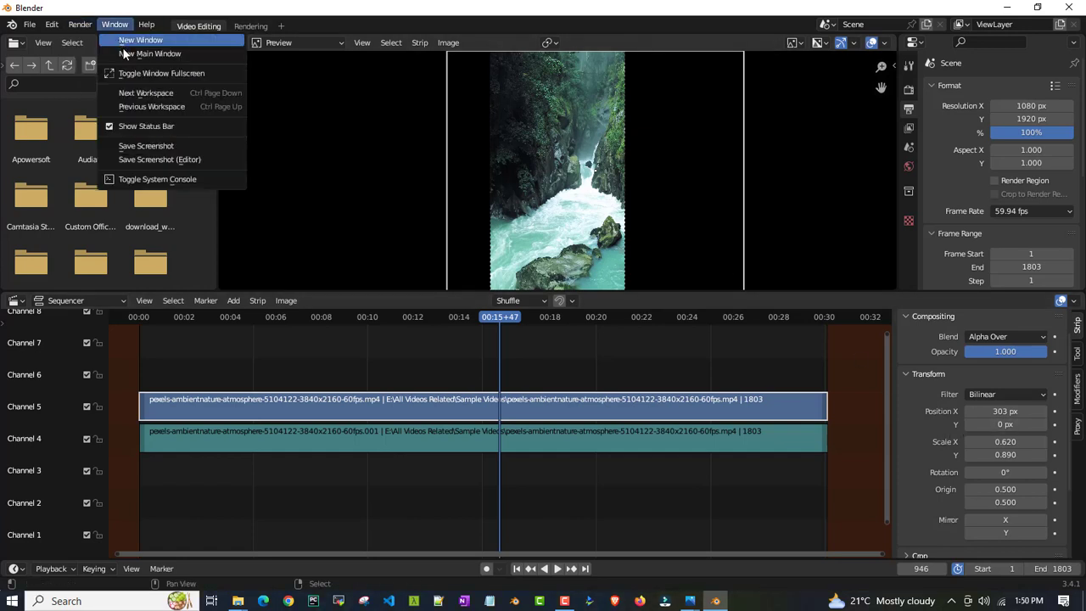
click(81, 50)
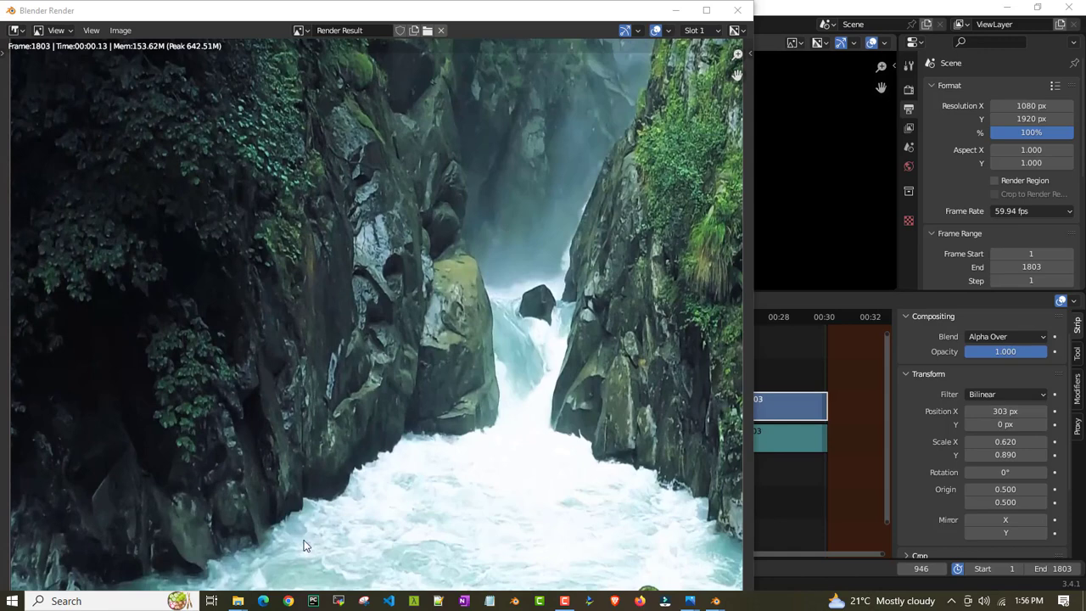
mouse_move(240, 601)
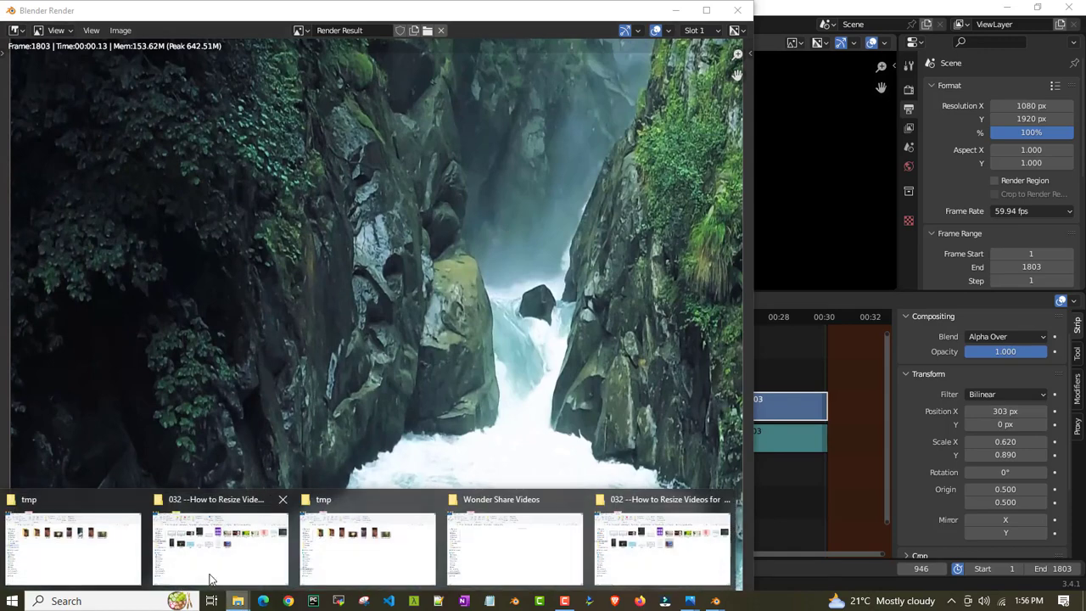
click(49, 536)
click(628, 189)
double_click(627, 187)
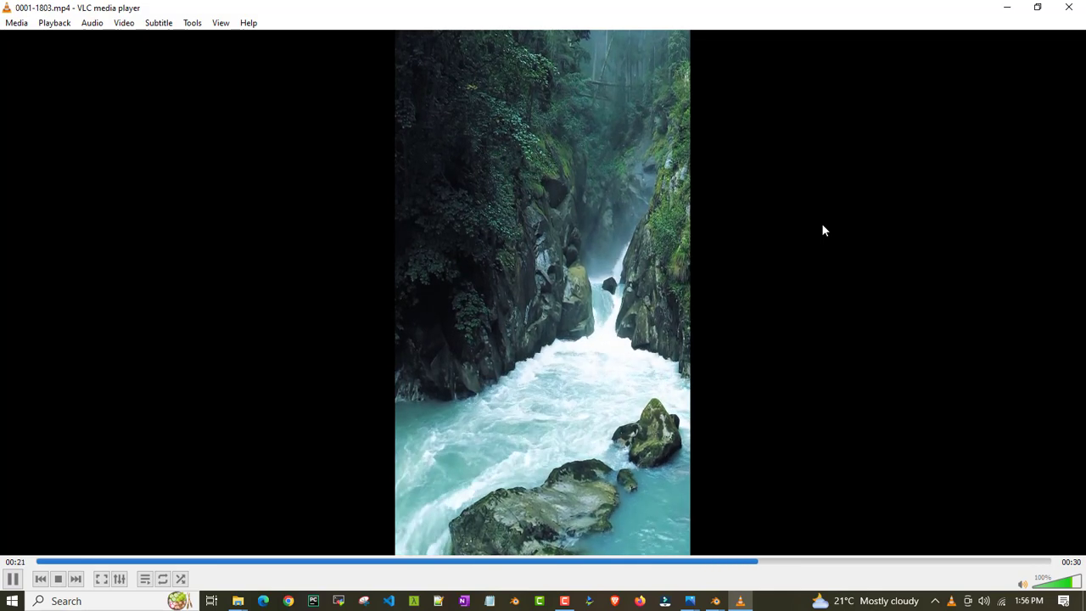
Step: Pause the rendered vertical waterfall video 0001-1803.mp4 in VLC at 0:24 of 0:30
key(space)
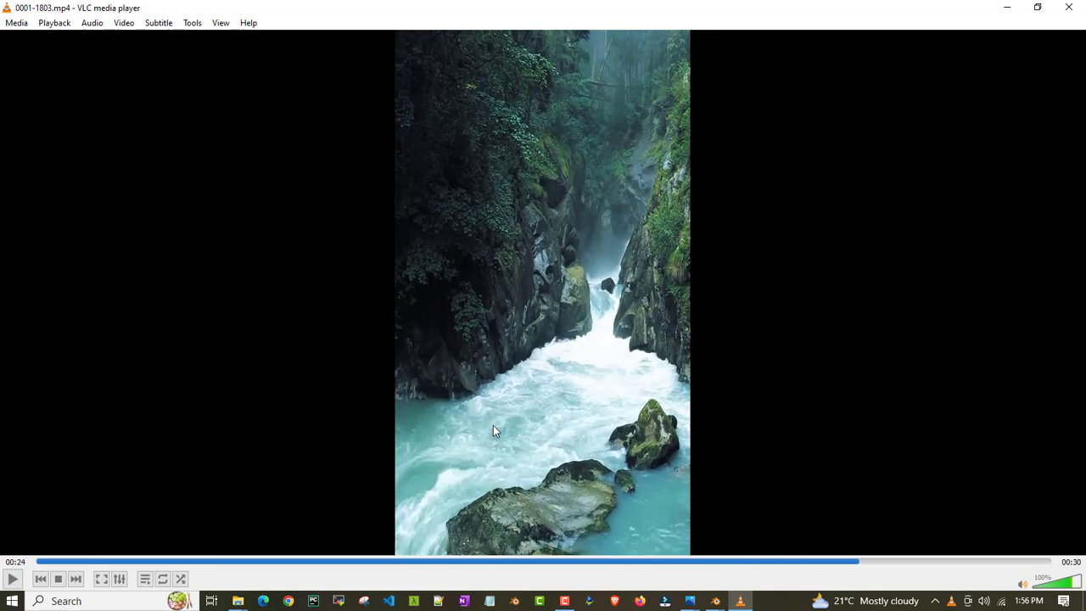